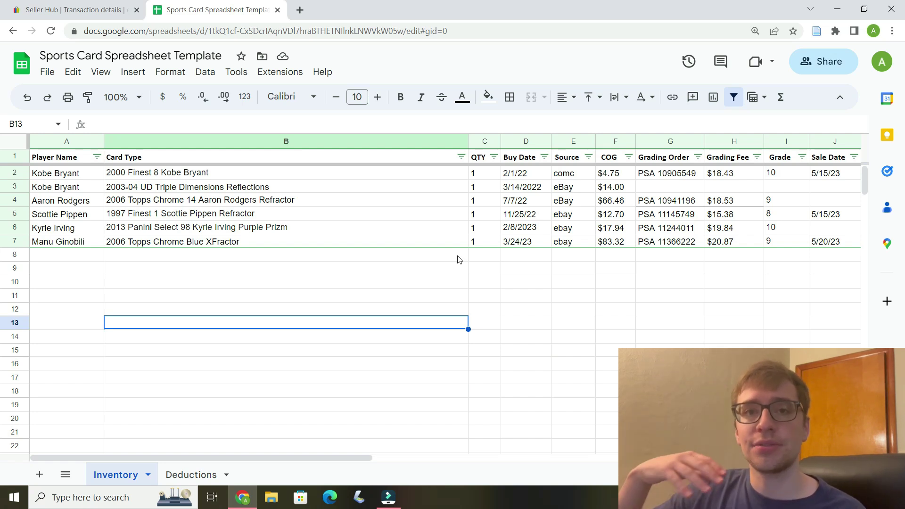
Step: Examine the purchase columns of the Inventory sheet, from Player Name and Card Type through QTY, Buy Date, Source and COG
click(508, 187)
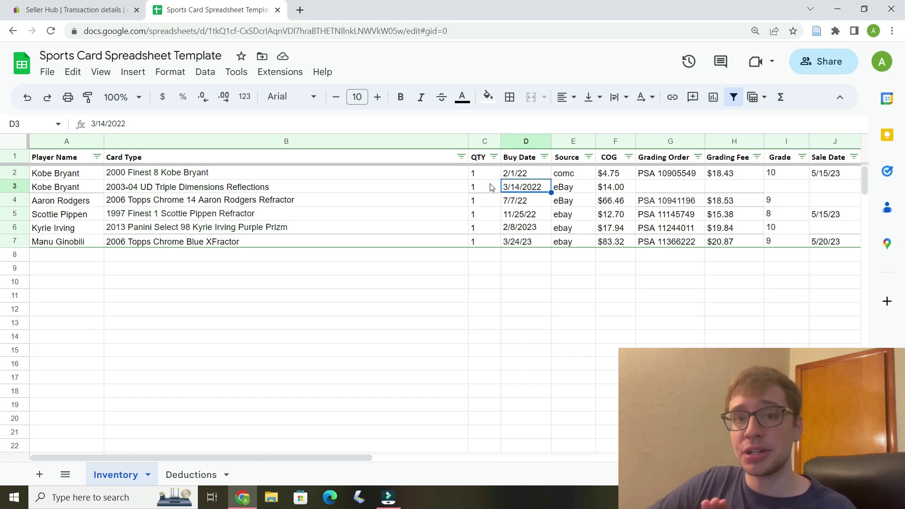
click(600, 187)
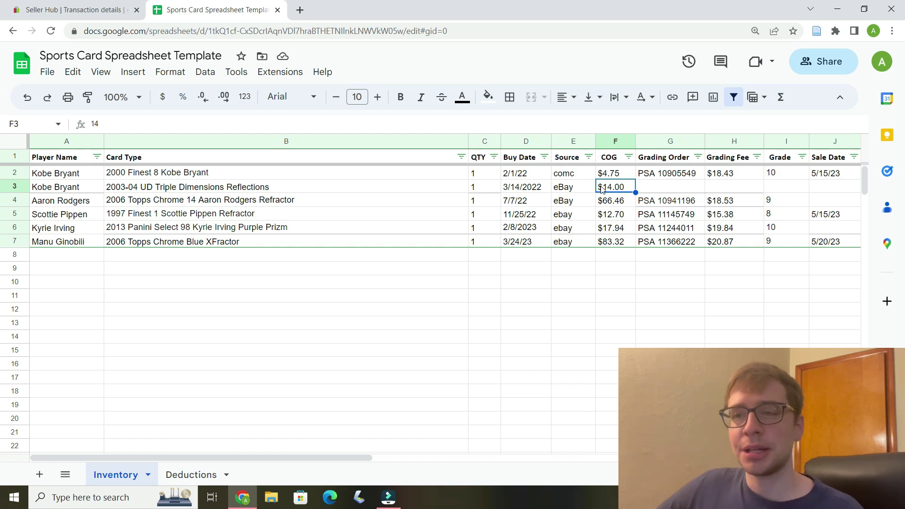
click(55, 160)
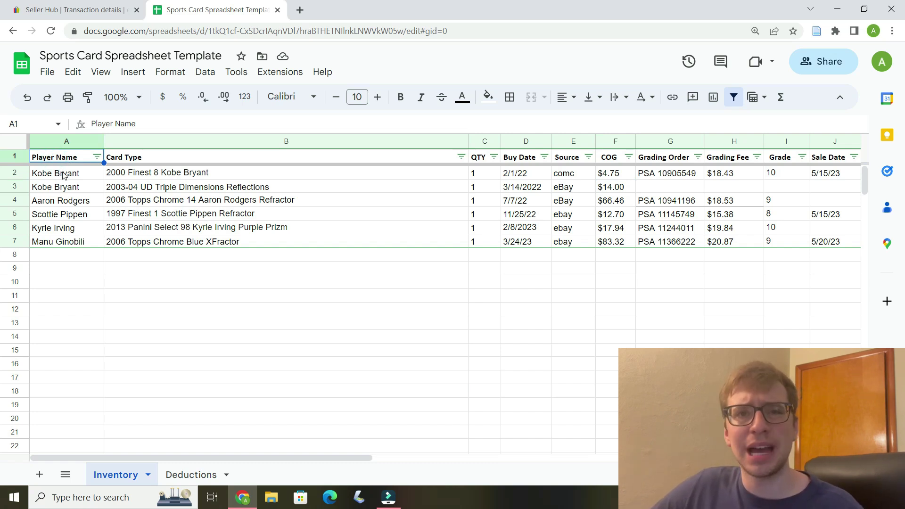
click(139, 158)
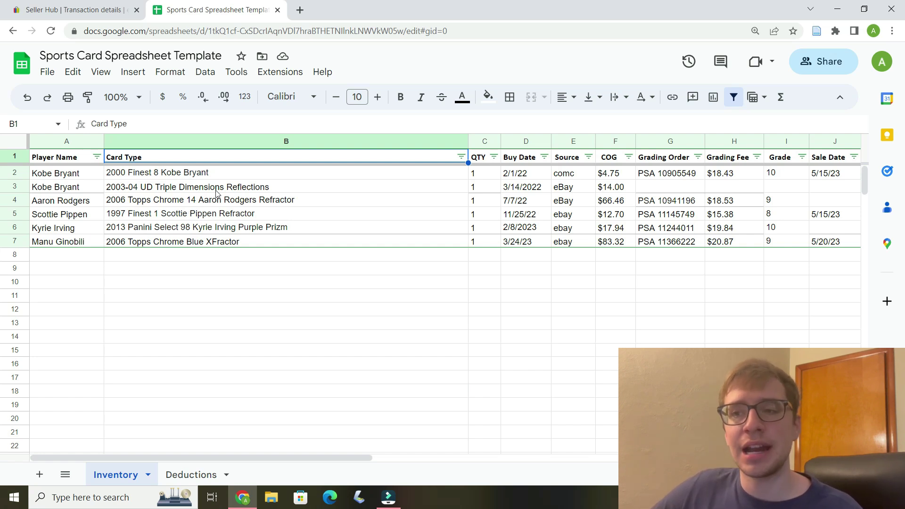
click(480, 159)
drag(384, 464, 418, 460)
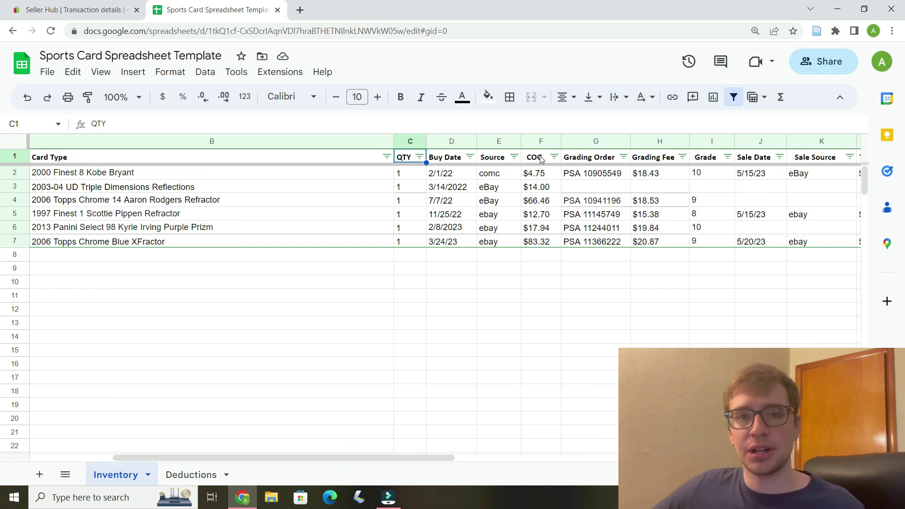
click(444, 157)
click(498, 160)
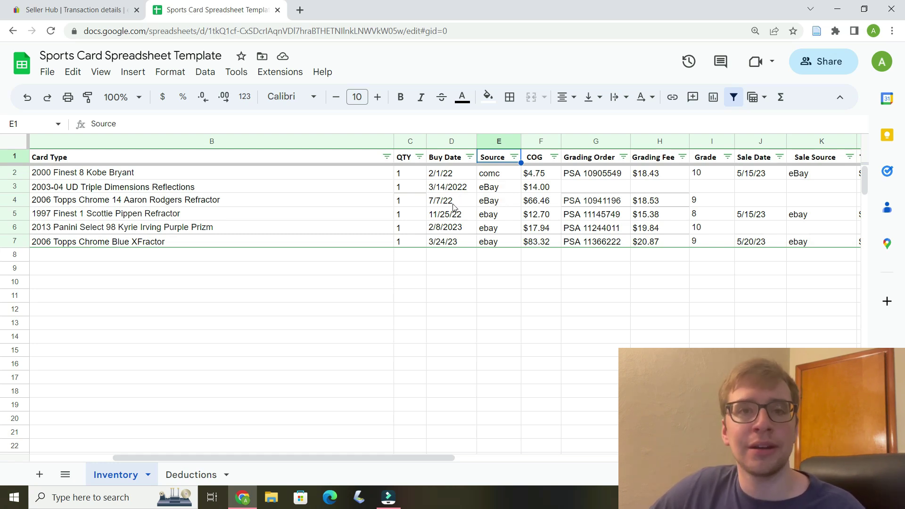
click(540, 158)
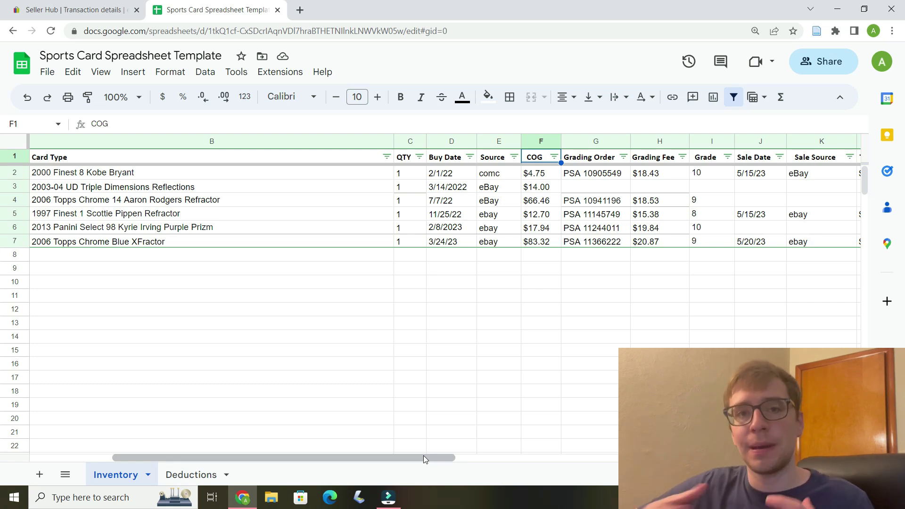
Step: Review the Grading Order, Grading Fee and Grade entries for the 2000 Finest 8 Kobe Bryant card
drag(416, 457, 525, 453)
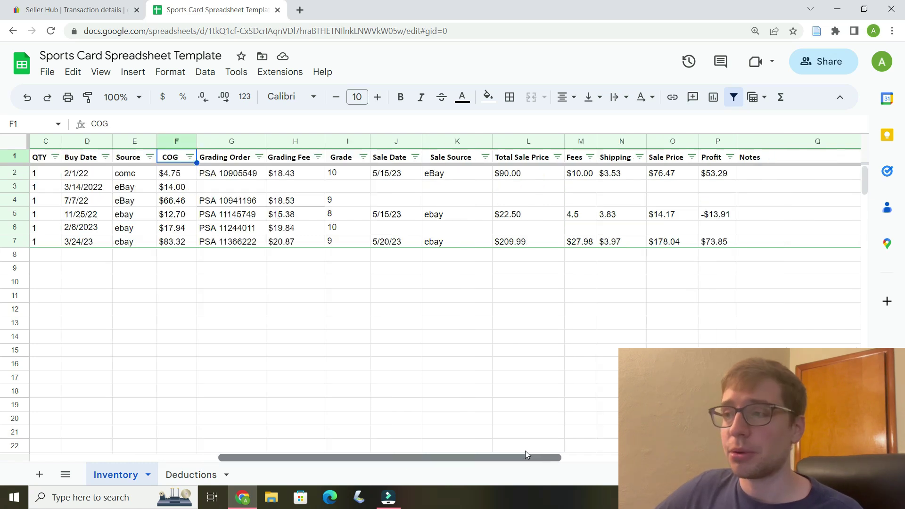
click(226, 142)
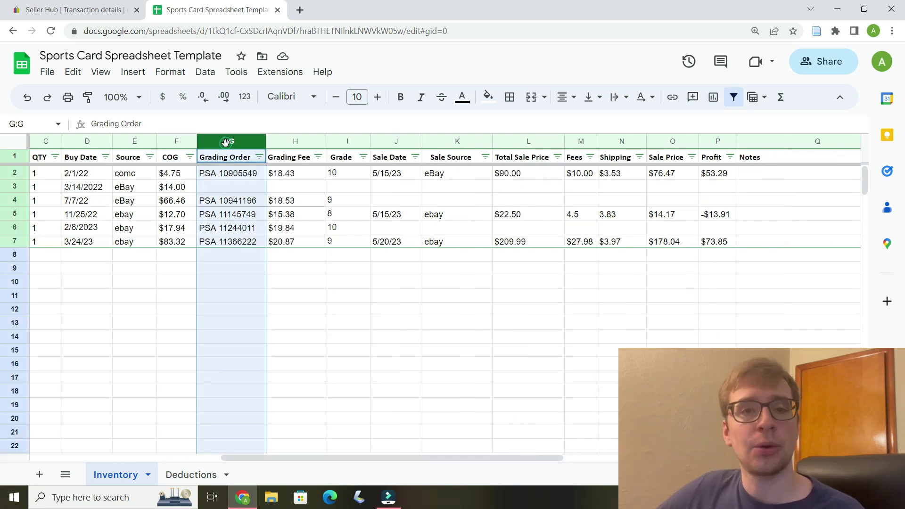
click(228, 173)
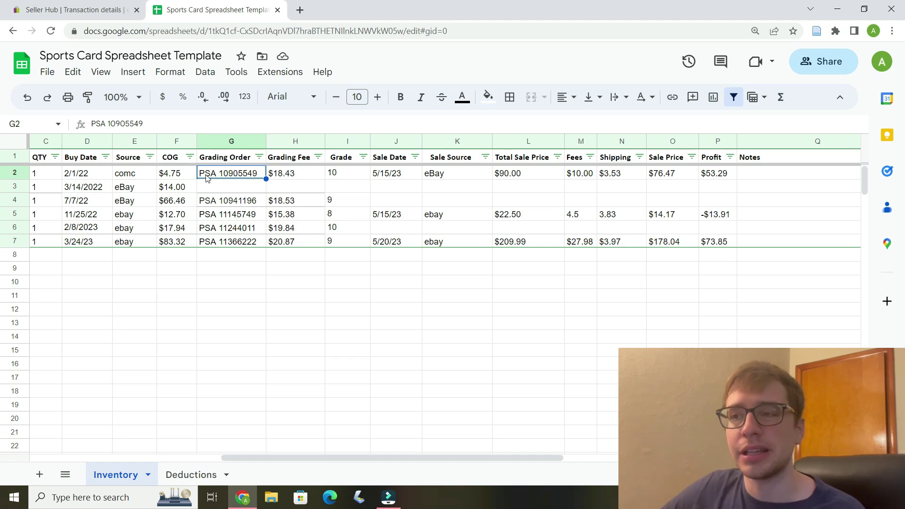
click(306, 174)
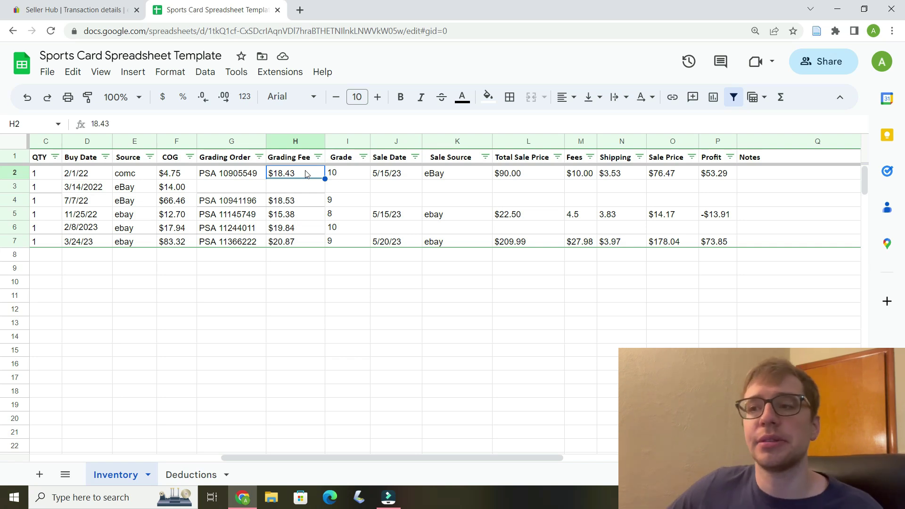
click(340, 178)
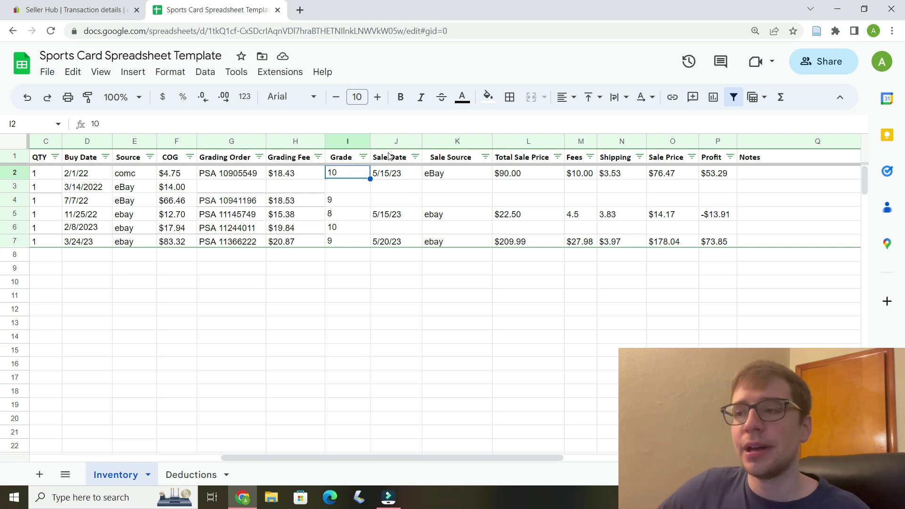
drag(265, 204, 450, 202)
click(289, 172)
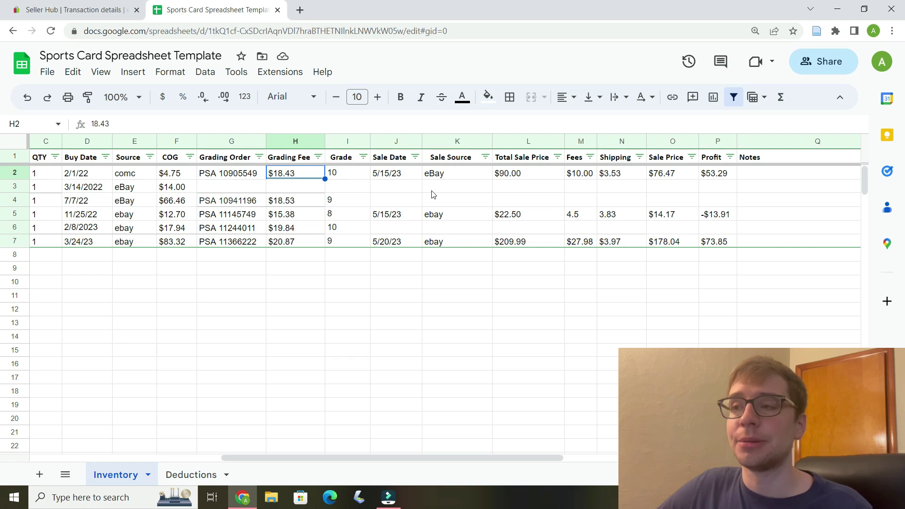
Step: Check the Sale Date and Sale Source entries for the 2000 Finest 8 Kobe Bryant card
click(400, 174)
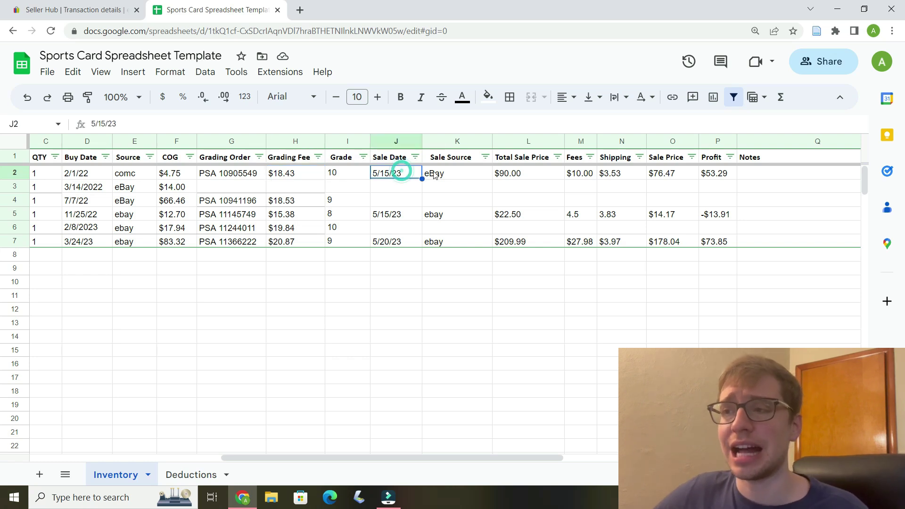
click(441, 175)
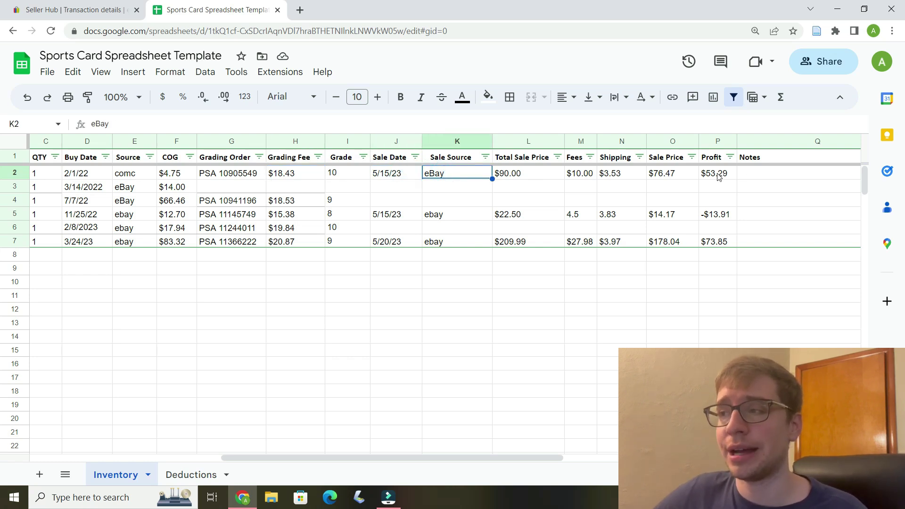
click(391, 175)
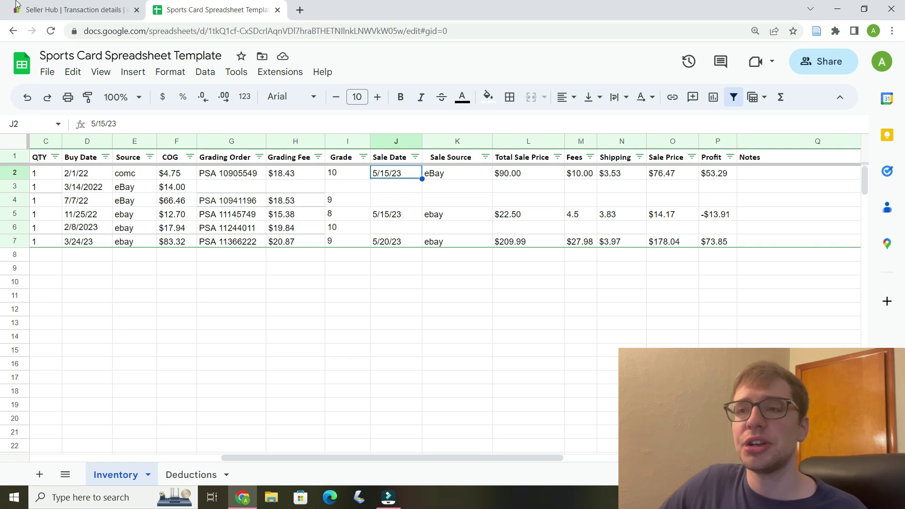
Step: Switch to the eBay Seller Hub transaction details, dismiss the amount tip and examine the amount in the transaction summary
click(66, 10)
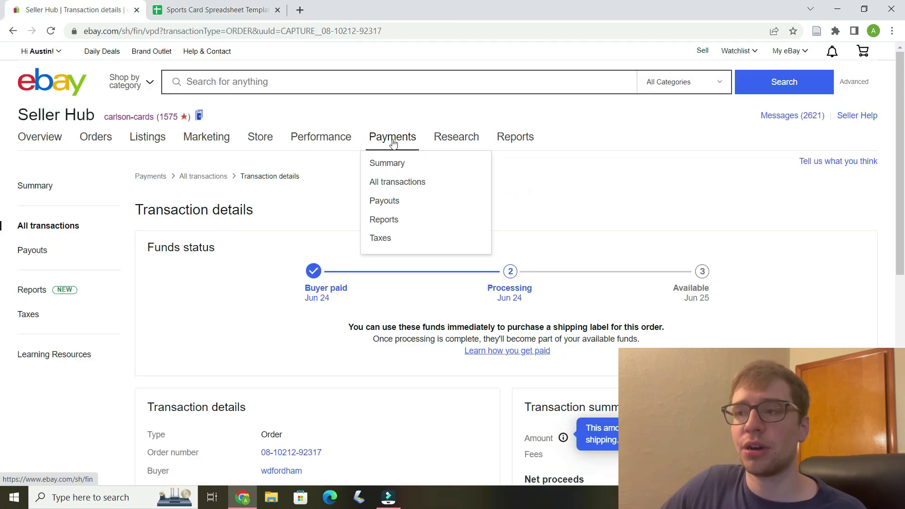
scroll(730, 189, down, 2)
scroll(731, 189, down, 3)
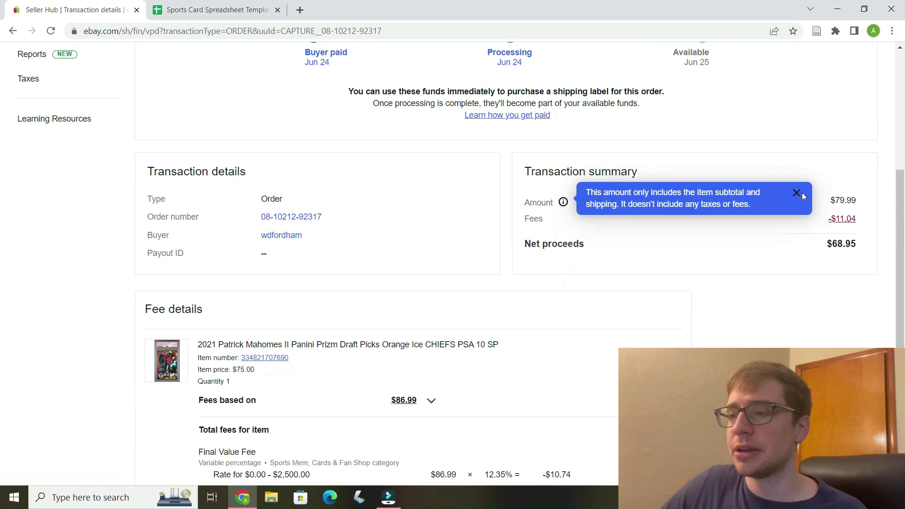
click(796, 193)
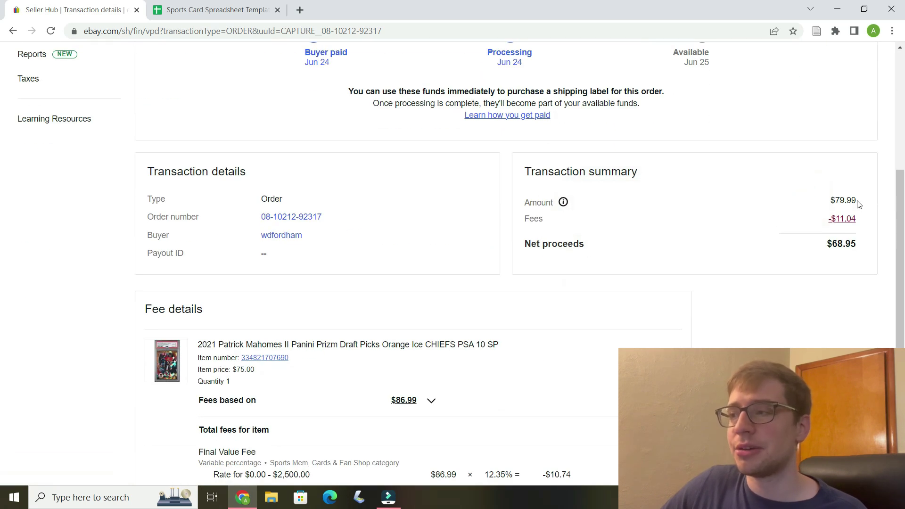
double_click(837, 201)
click(857, 202)
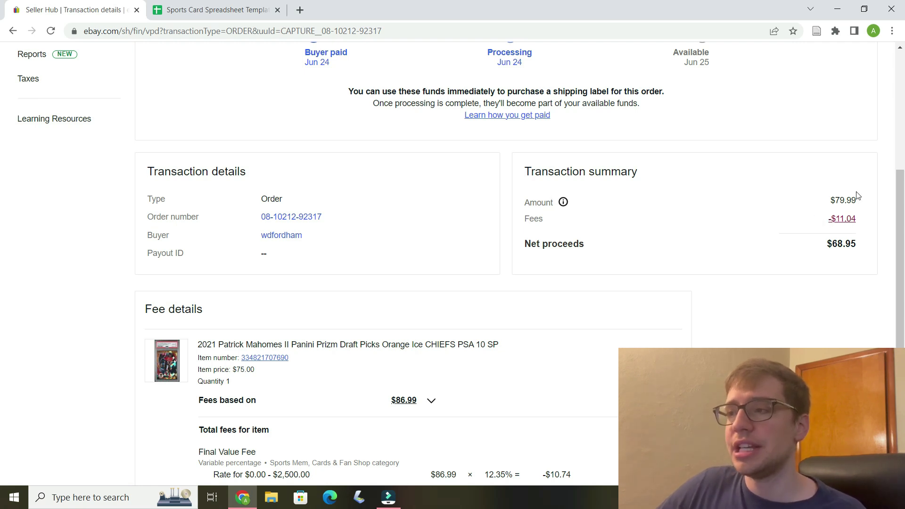
Step: Return to the Google Sheets inventory and review row 2's Total Sale Price and Shipping, plus the Sale Price and Profit columns
click(203, 10)
click(512, 175)
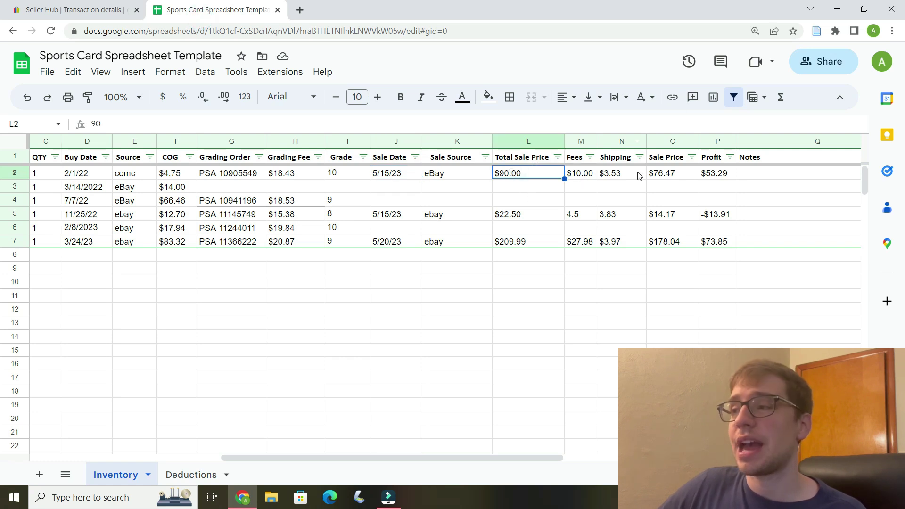
click(623, 174)
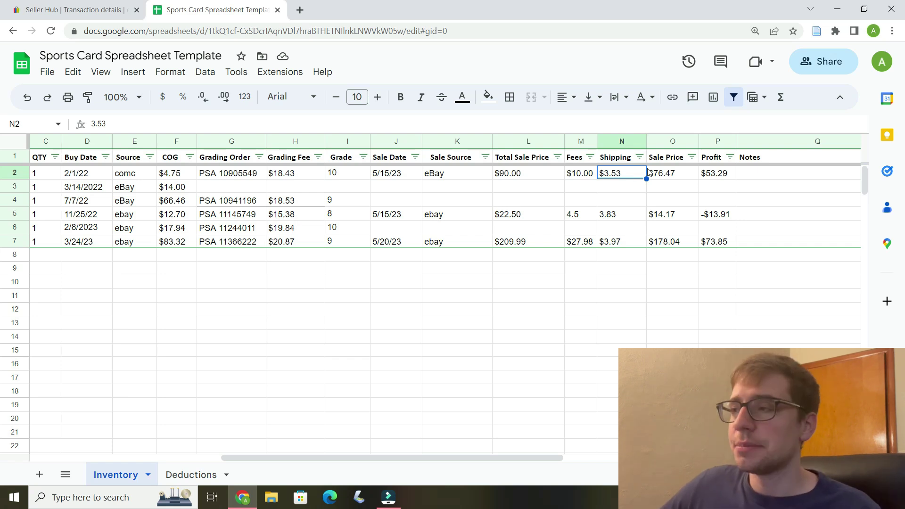
click(671, 141)
click(708, 144)
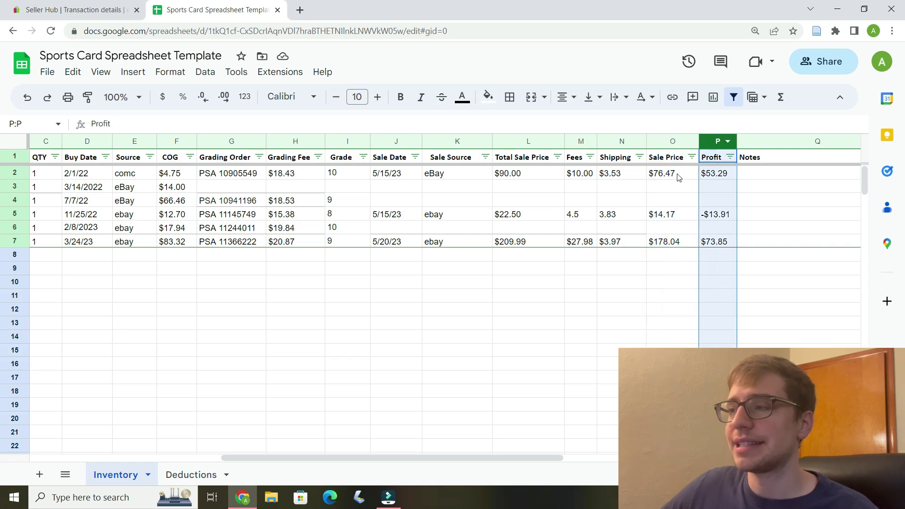
Step: Inspect the Sale Price and Profit formulas in row 2, comparing Total Sale Price, Fees and Shipping
click(675, 175)
mouse_move(475, 457)
mouse_down()
mouse_move(448, 456)
mouse_move(479, 452)
mouse_up()
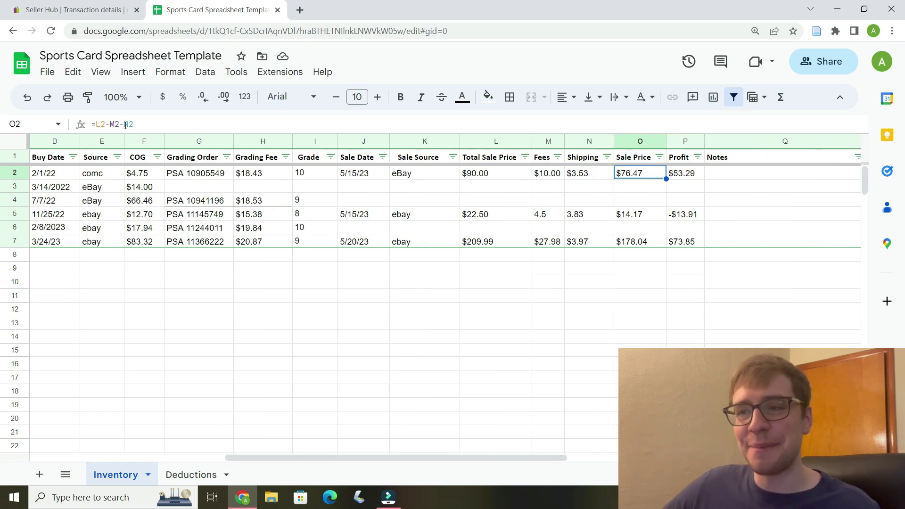
click(496, 142)
click(491, 173)
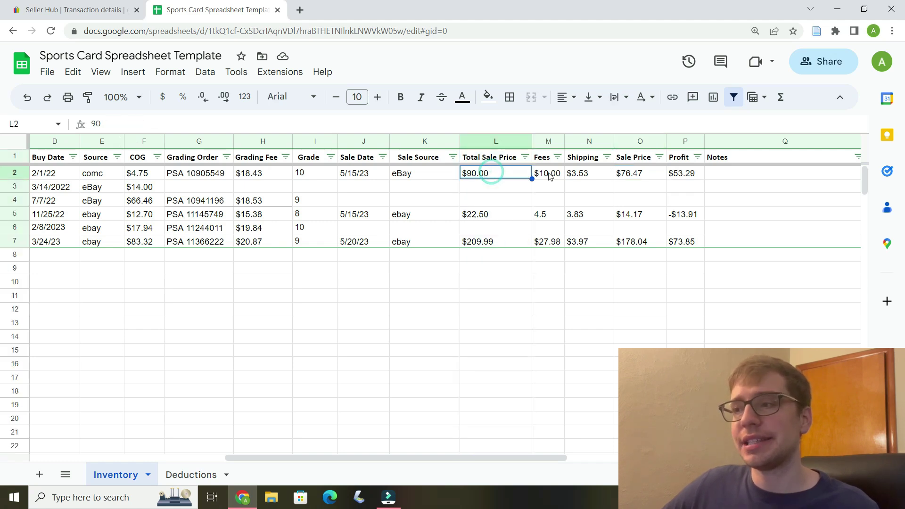
click(548, 174)
click(585, 178)
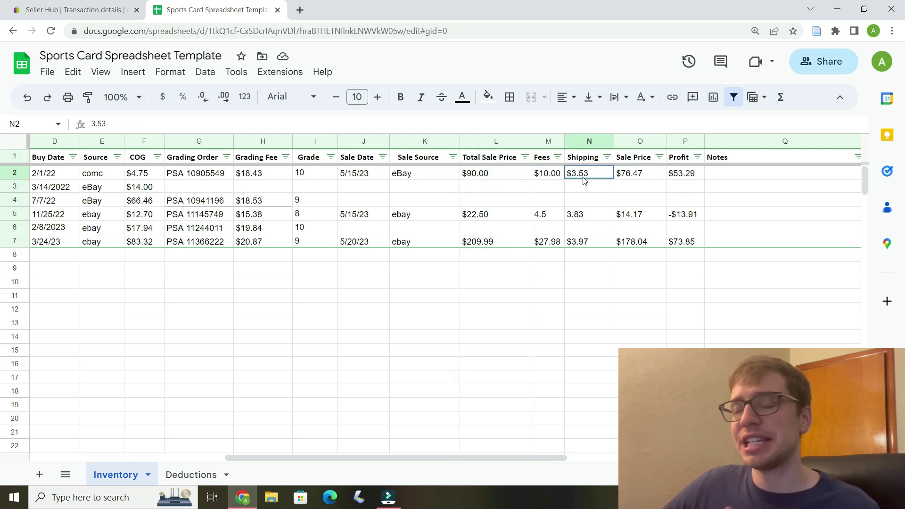
click(620, 176)
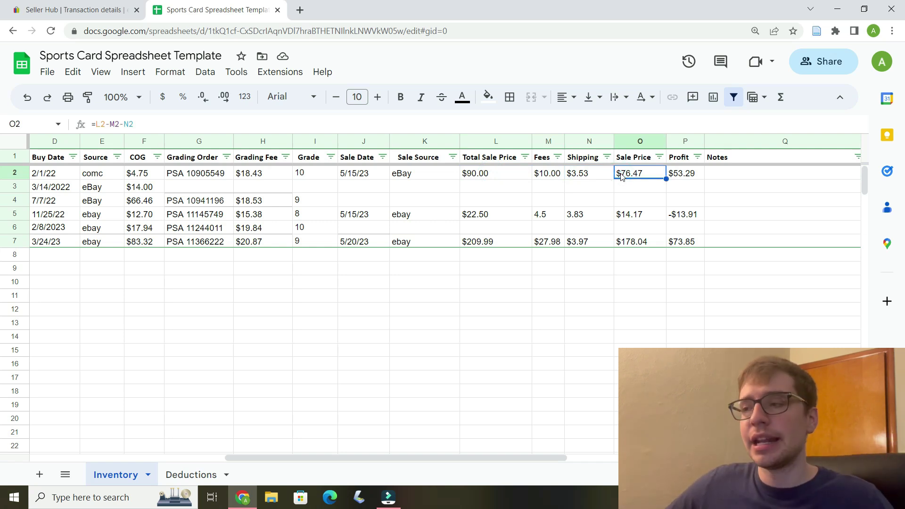
click(686, 175)
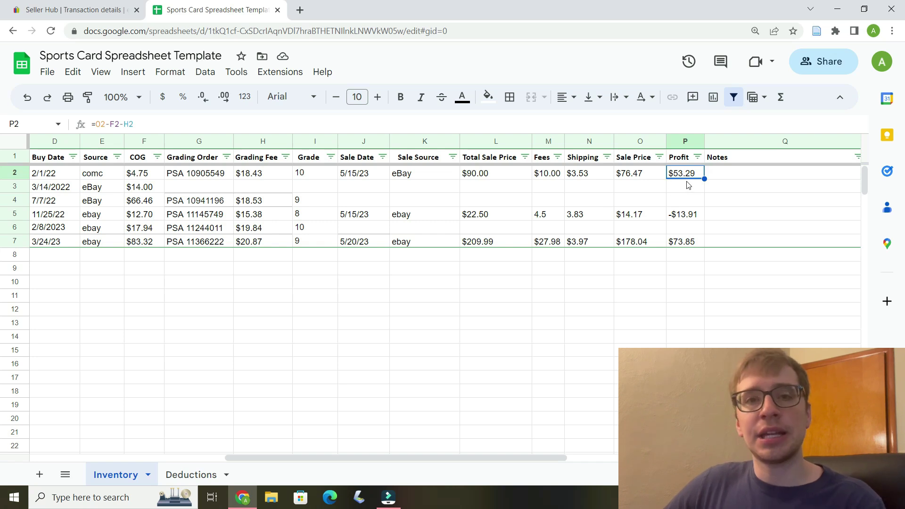
Step: Trace the Profit of the 1997 Finest 1 Scottie Pippen Refractor through its COG, Grading Fee, Grade, Total Sale Price, Fees and Shipping
drag(422, 457, 519, 455)
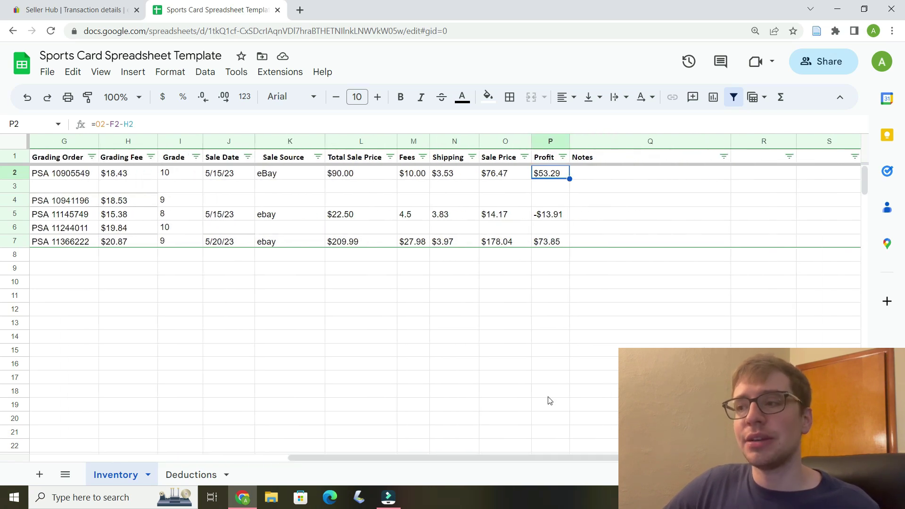
click(552, 221)
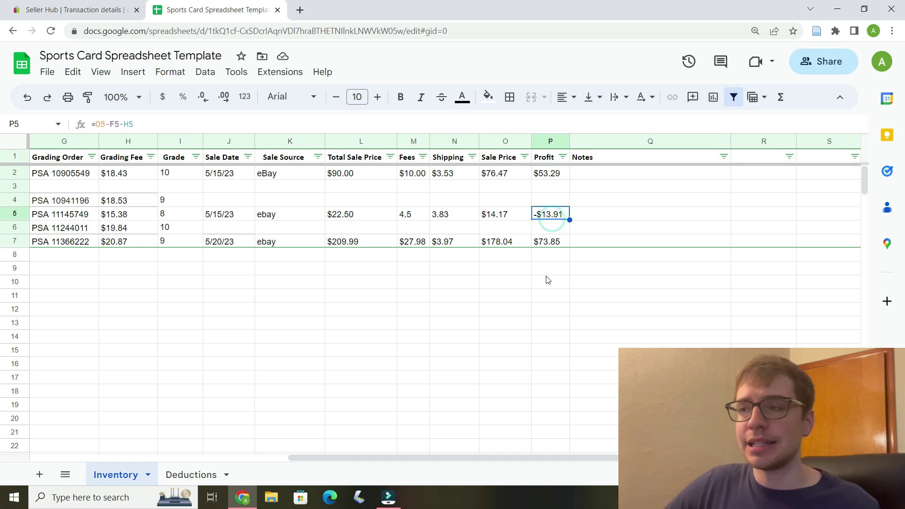
drag(499, 456, 395, 433)
click(160, 215)
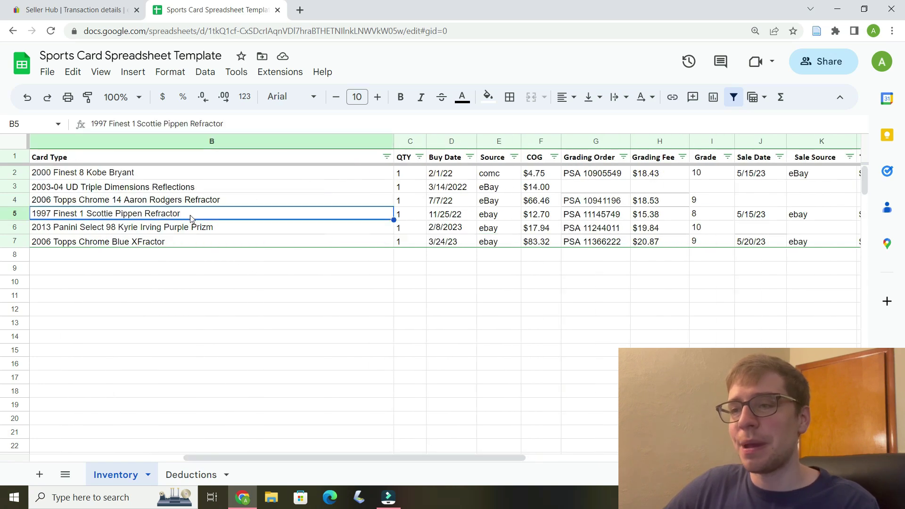
click(545, 216)
drag(465, 460, 506, 452)
click(247, 215)
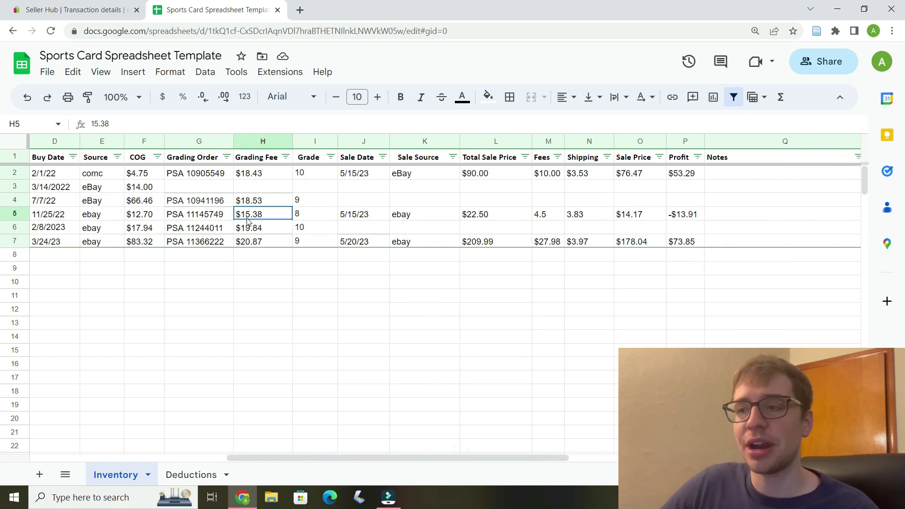
click(311, 219)
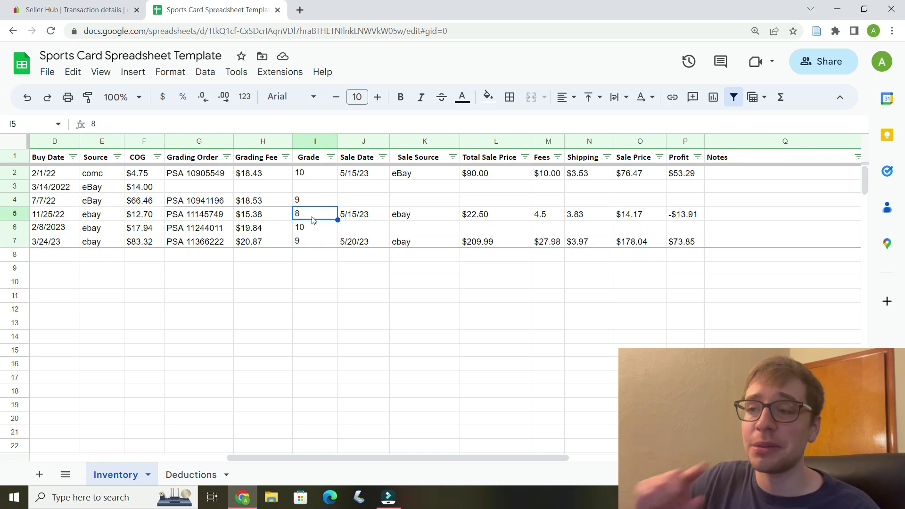
click(486, 217)
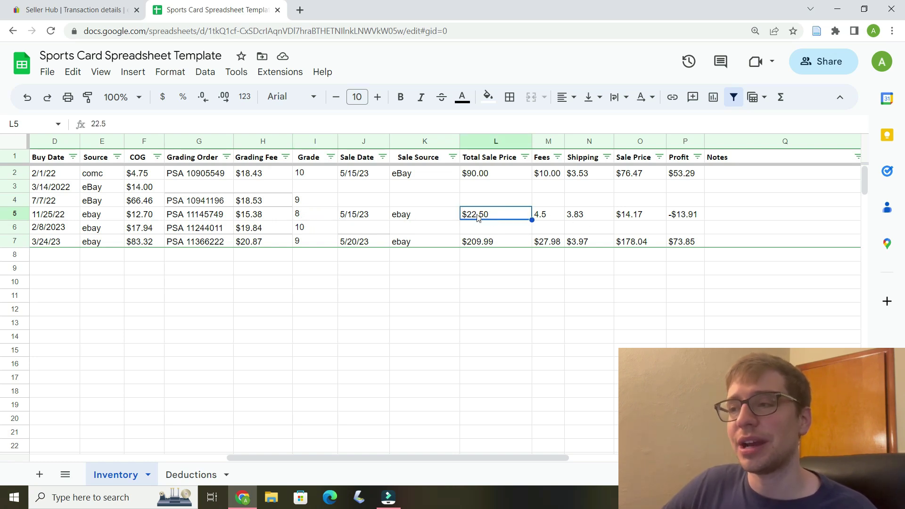
drag(490, 214, 577, 216)
click(686, 217)
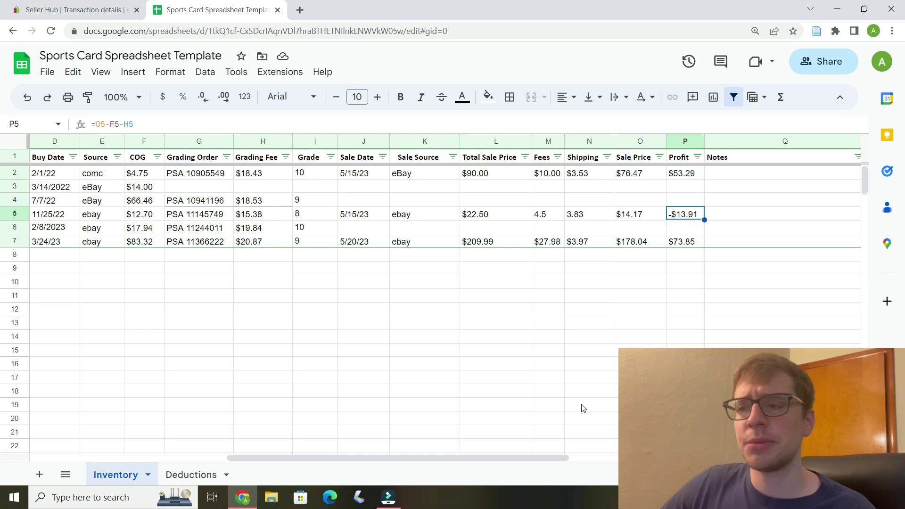
Step: Open the Deductions sheet and review the Penny Sleeves (400) entry's Date, Amount, Method and Virtual Receipt cells
click(442, 458)
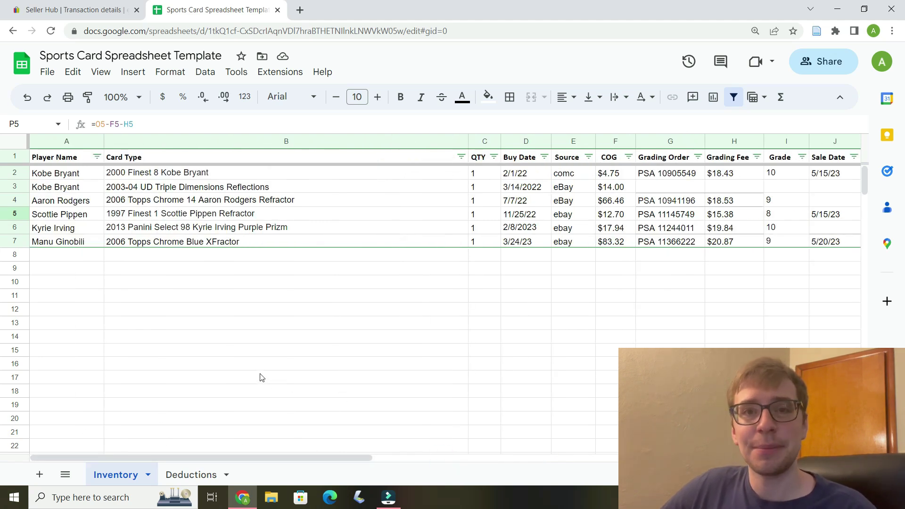
click(191, 475)
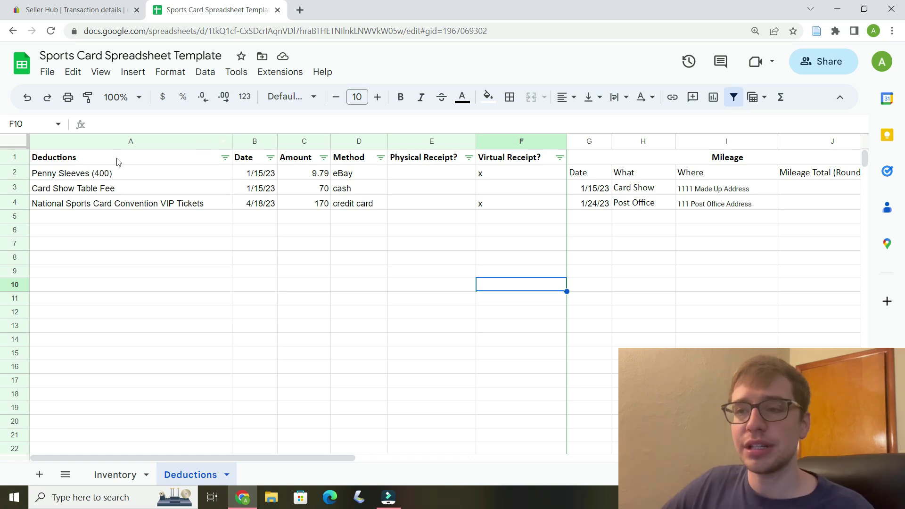
click(117, 174)
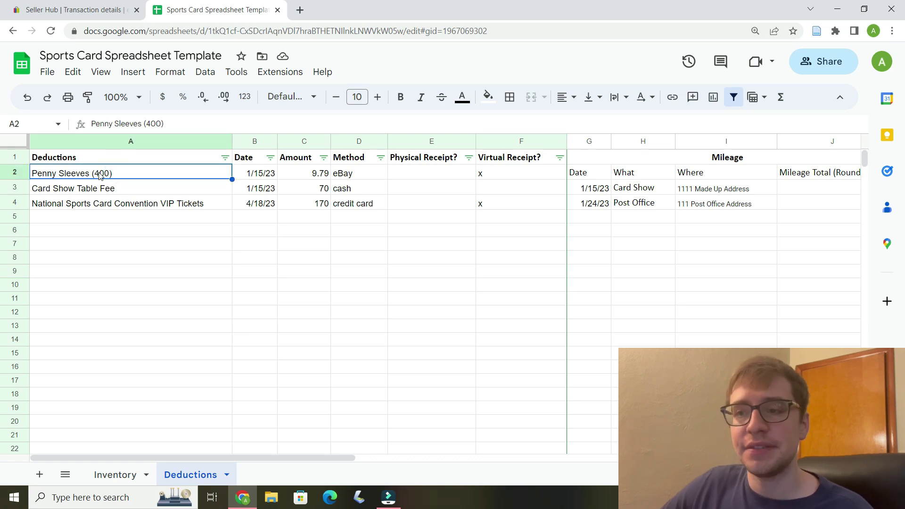
click(255, 176)
click(307, 176)
click(355, 176)
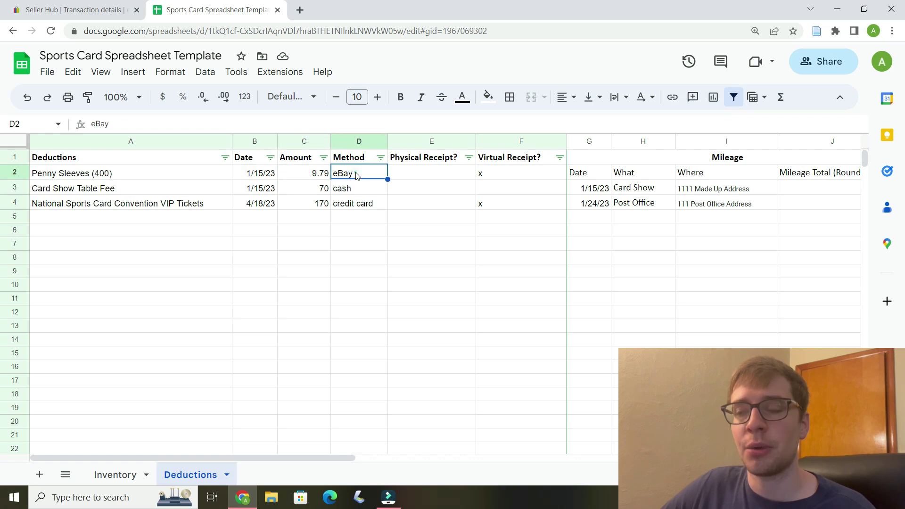
click(487, 177)
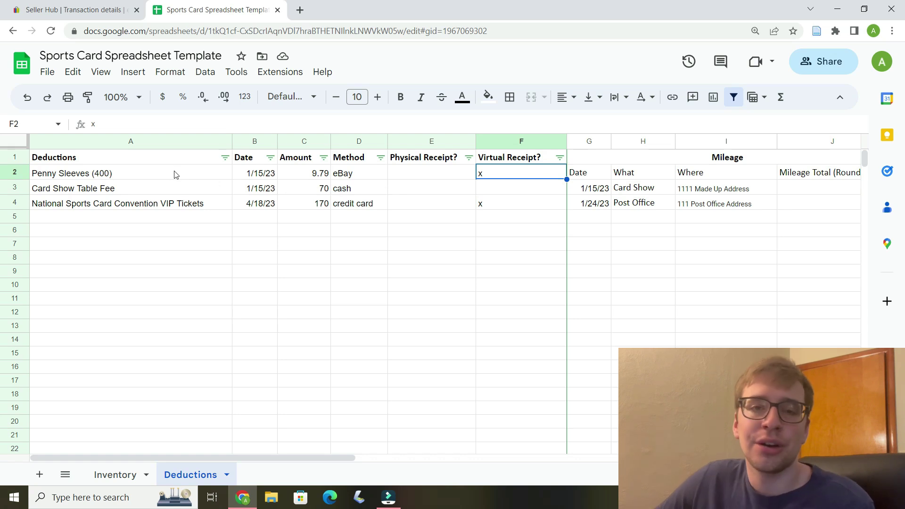
Step: Review the Card Show Table Fee deduction across its Amount, Method, Physical Receipt and Virtual Receipt cells
click(48, 193)
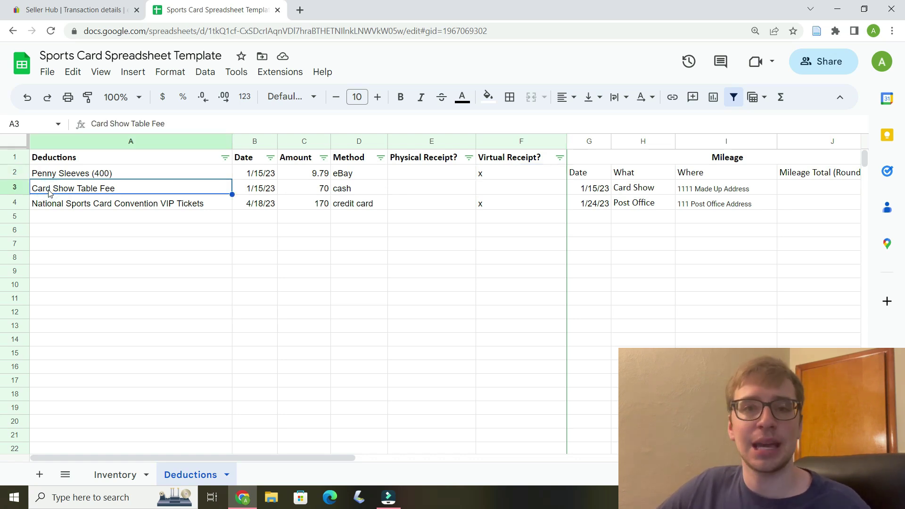
click(329, 191)
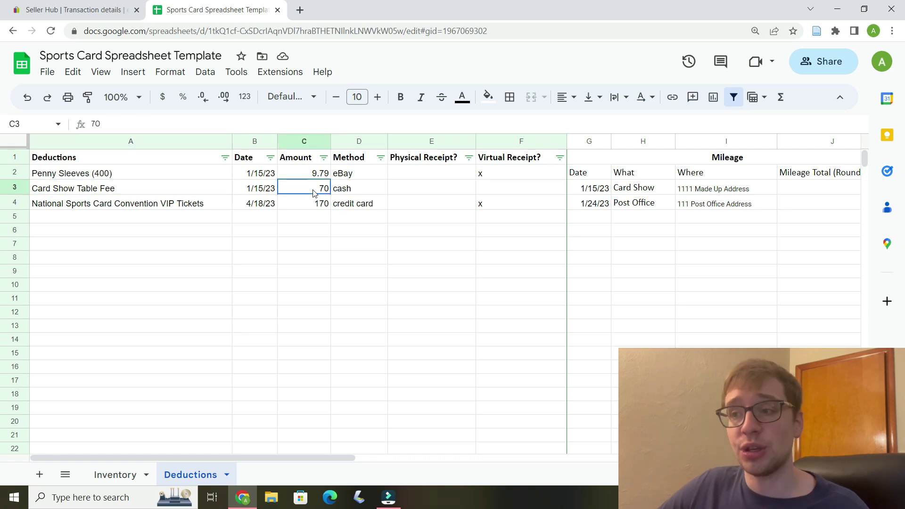
click(371, 188)
click(406, 191)
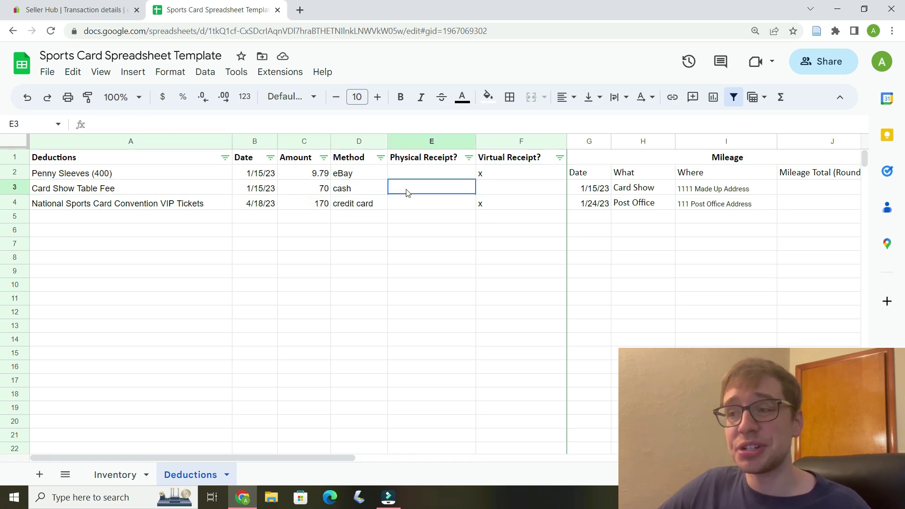
click(498, 191)
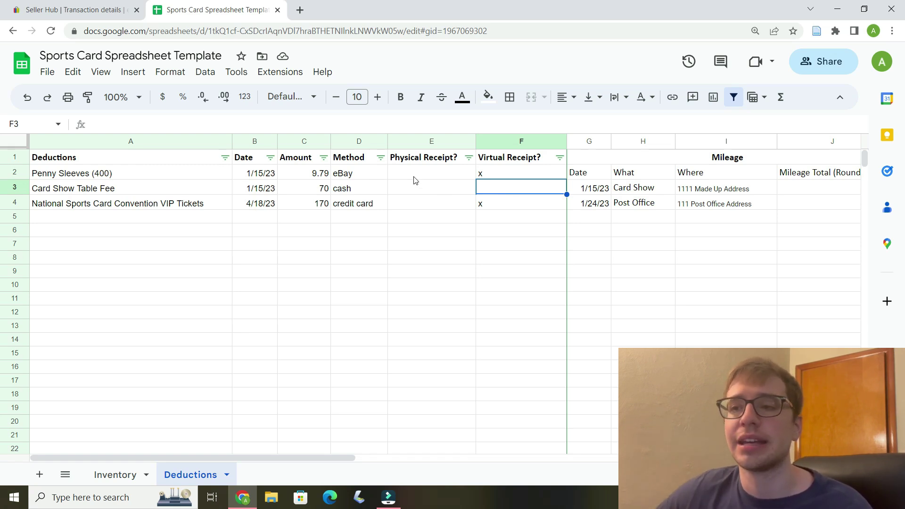
Step: Review the National Sports Card Convention VIP Tickets deduction, checking its Date, Method and Virtual Receipt cells
click(142, 206)
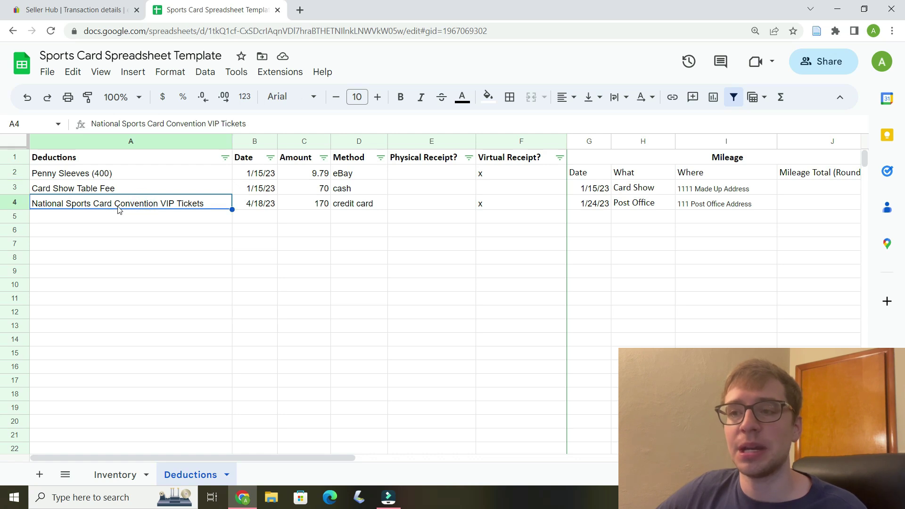
click(258, 204)
click(361, 206)
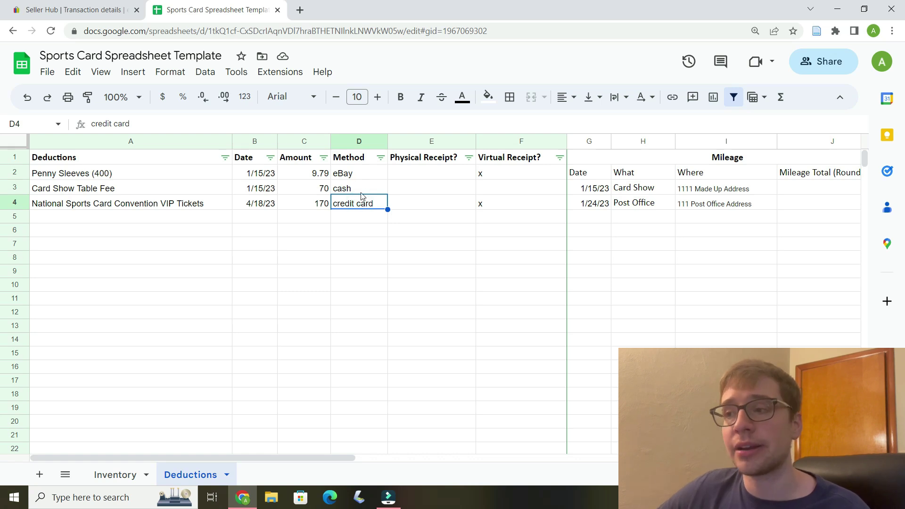
click(543, 204)
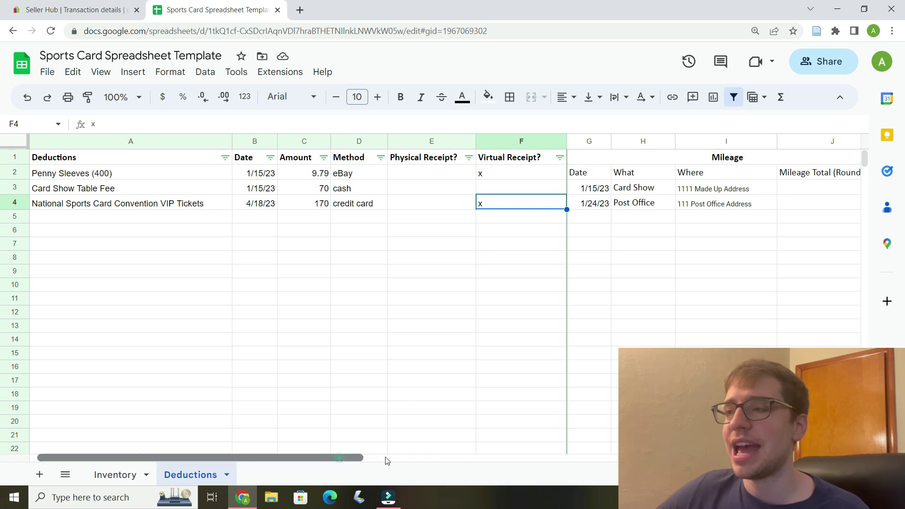
Step: Examine the Card Show trip in the Mileage section through its Date, What, Where, Mileage Total (Roundtrip) and Purpose cells
drag(387, 461, 482, 448)
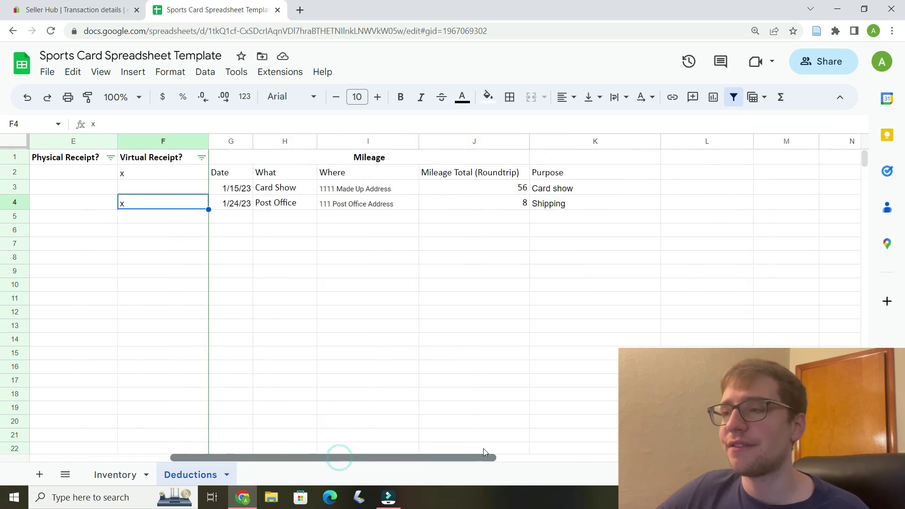
click(234, 192)
click(297, 189)
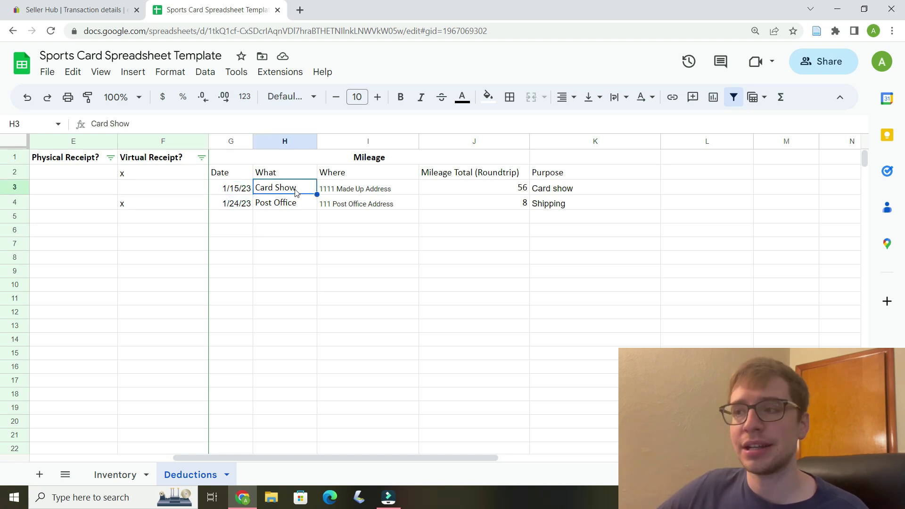
click(354, 190)
click(448, 188)
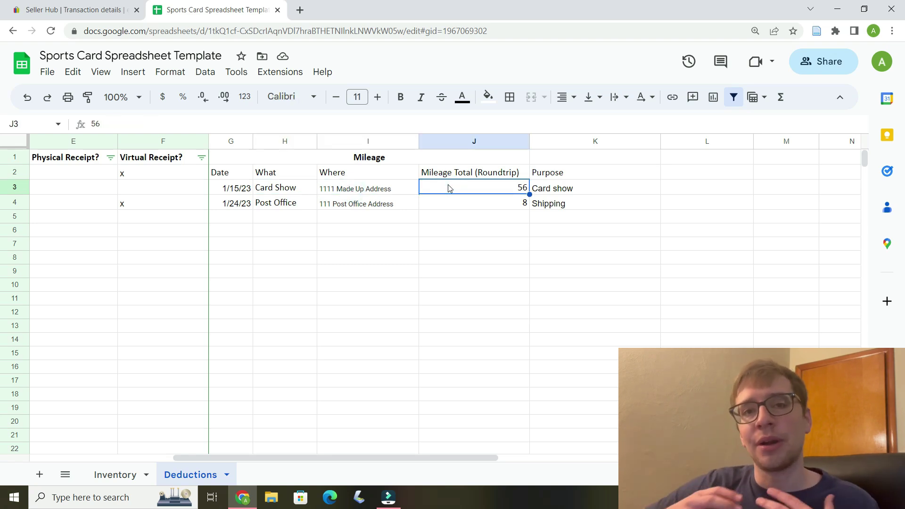
click(563, 192)
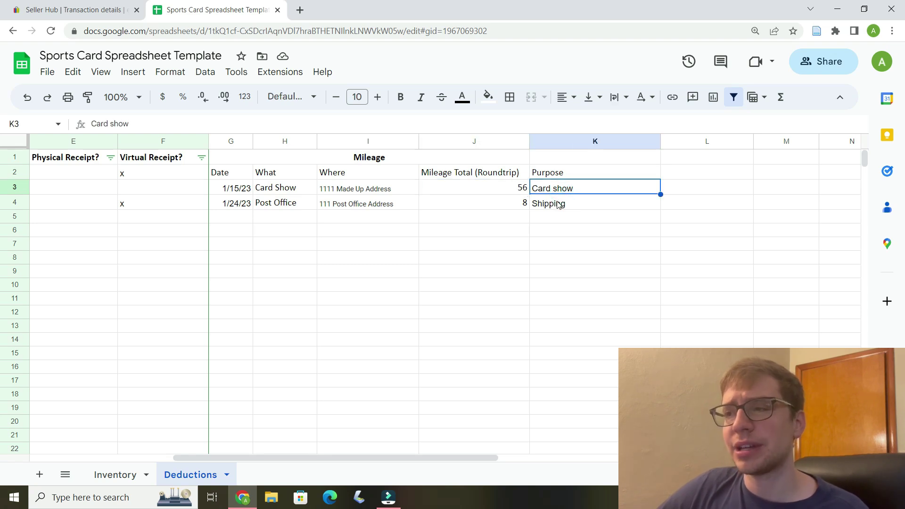